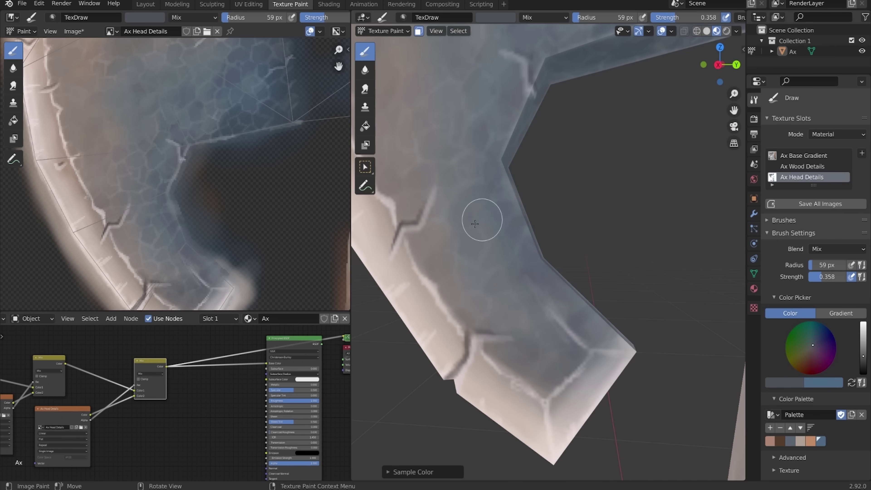
# Connect two nodes in the Shader Editor graph with a new link.
pyautogui.scroll(3, 479, 336)
pyautogui.scroll(-5, 532, 316)
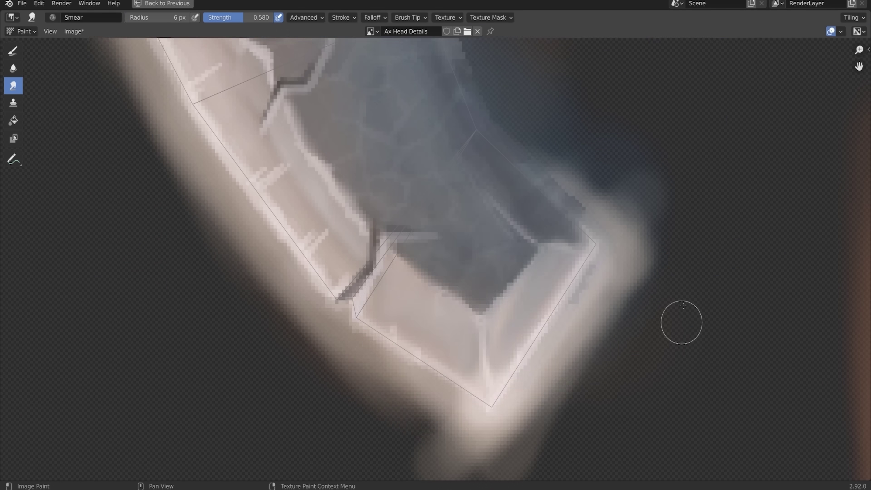
pyautogui.scroll(5, 298, 146)
pyautogui.scroll(-3, 297, 146)
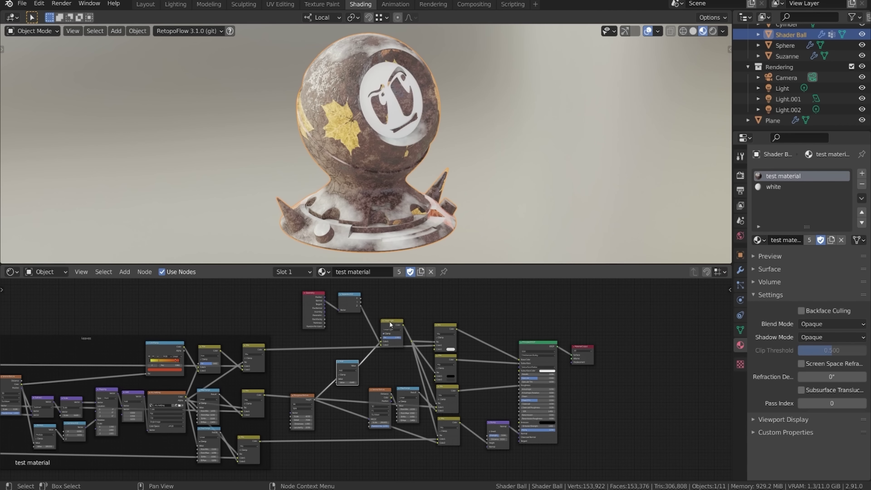
pyautogui.moveTo(398, 352)
pyautogui.mouseDown()
pyautogui.moveTo(411, 343)
pyautogui.moveTo(414, 360)
pyautogui.mouseUp()
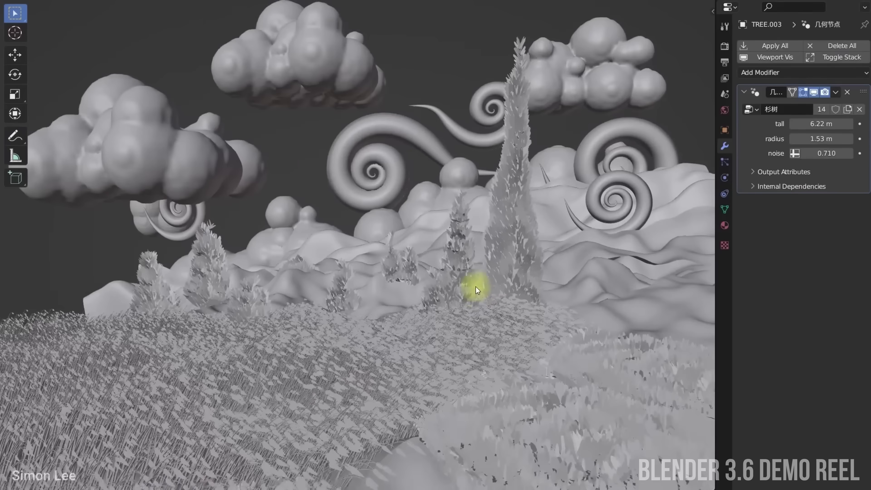
# Preview the butterfly in Rendered, then Material Preview shading, framing its head.
pyautogui.press('z')
pyautogui.click(469, 232)
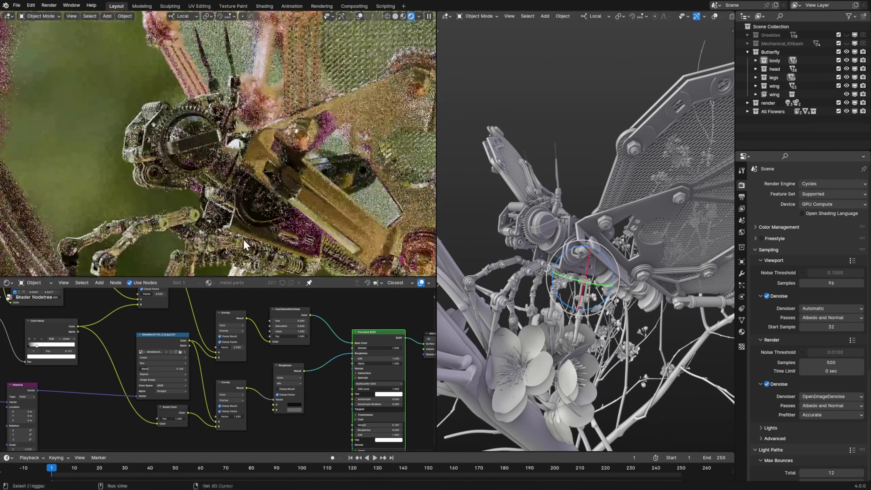
pyautogui.keyDown('shift'); pyautogui.moveTo(246, 245); pyautogui.dragTo(323, 193, button='middle'); pyautogui.keyUp('shift')
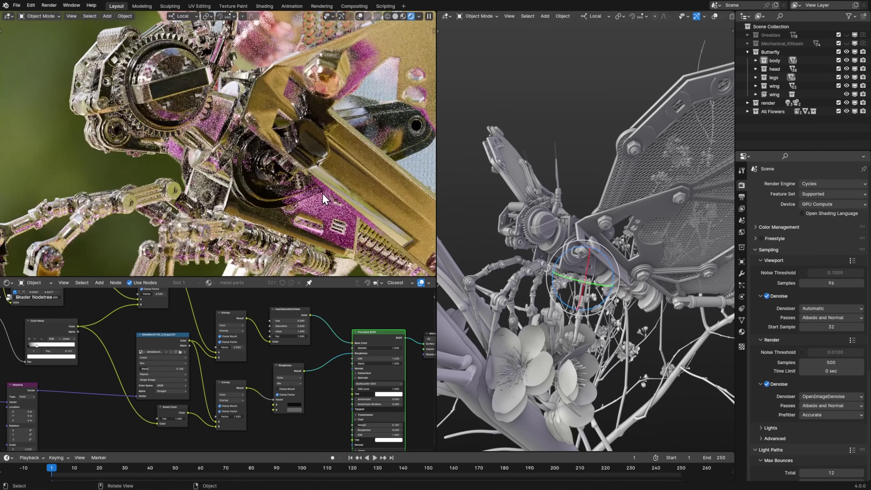
pyautogui.click(404, 17)
pyautogui.moveTo(362, 212)
pyautogui.mouseDown(button='middle')
pyautogui.moveTo(249, 202)
pyautogui.moveTo(306, 209)
pyautogui.moveTo(215, 156)
pyautogui.moveTo(273, 201)
pyautogui.moveTo(262, 170)
pyautogui.moveTo(333, 217)
pyautogui.moveTo(243, 171)
pyautogui.mouseUp(button='middle')
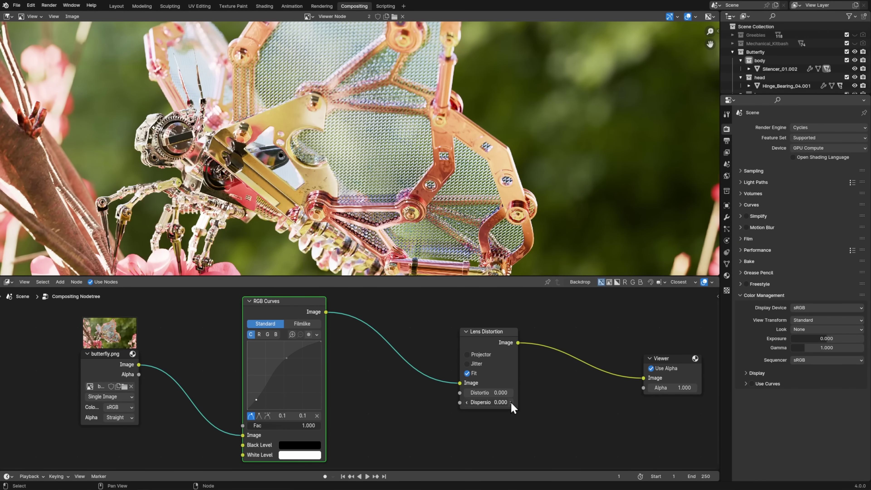
# Raise Lens Distortion dispersion for colour fringing and mark a seam ring around the cylinder.
pyautogui.moveTo(511, 402); pyautogui.dragTo(525, 402)
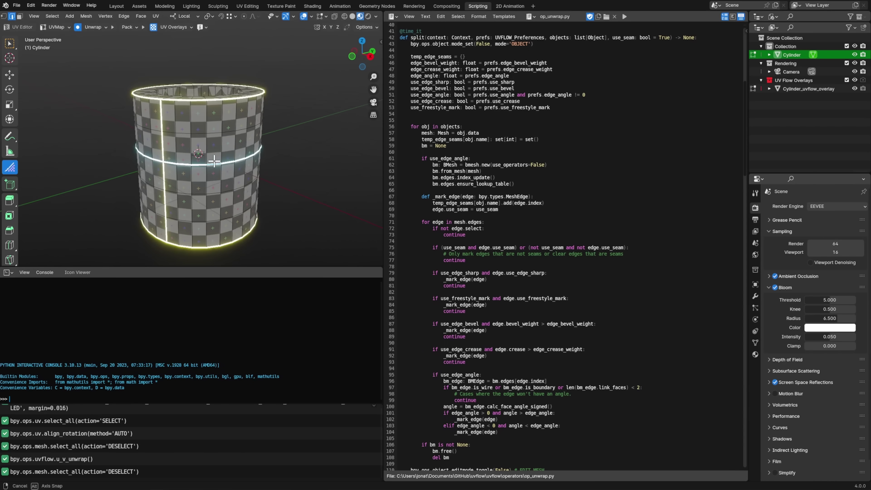
pyautogui.click(219, 205)
pyautogui.moveTo(220, 202); pyautogui.dragTo(231, 125, button='middle')
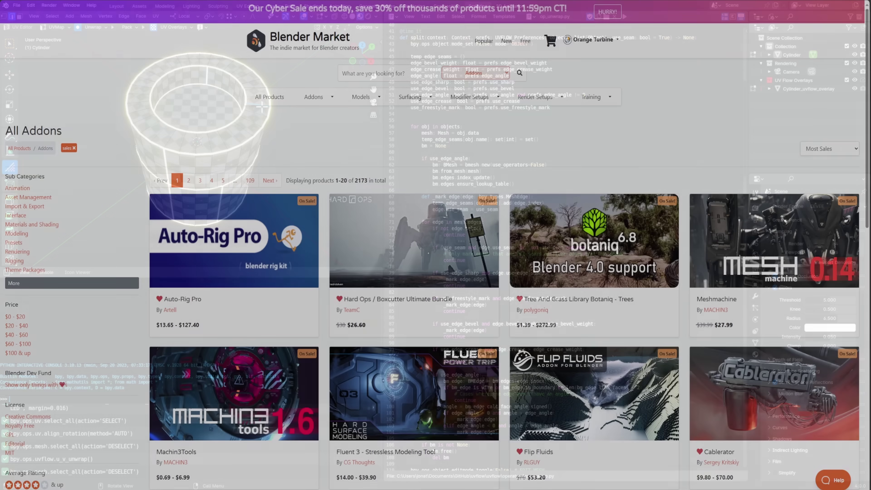
# Scroll through the on-sale Blender Market addons grid sorted by Most Sales.
pyautogui.scroll(-8, 866, 292)
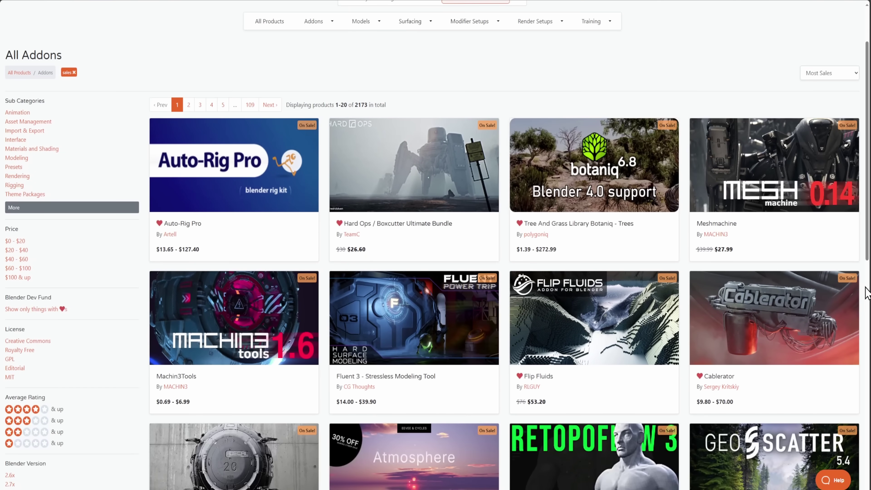
pyautogui.scroll(-4, 866, 292)
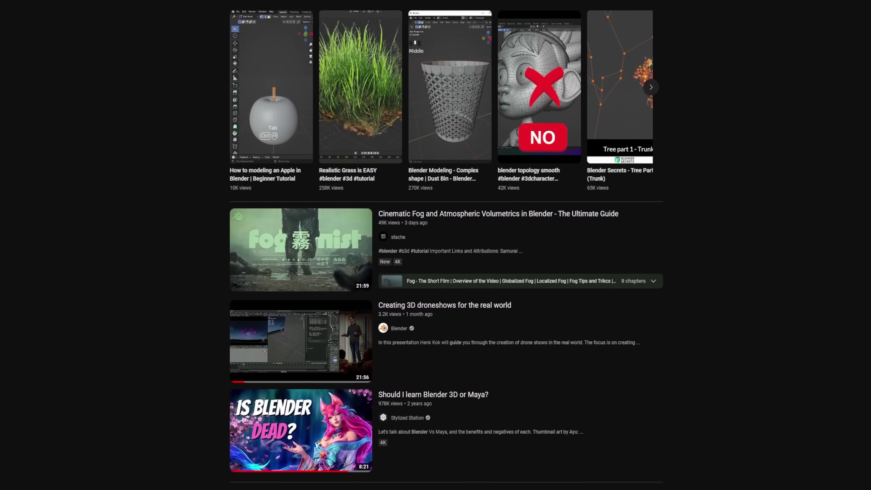
# Scroll the YouTube Blender results past the Shorts row to further tutorials.
pyautogui.scroll(-8, 446, 245)
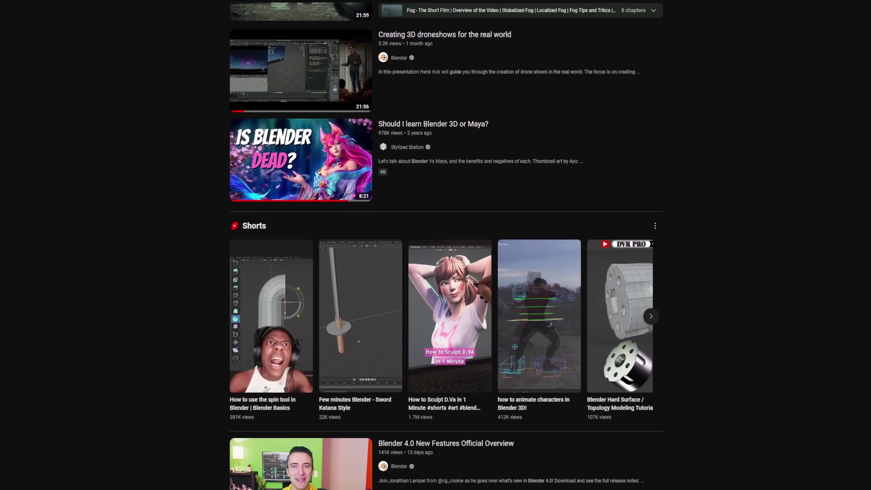
pyautogui.scroll(-8, 446, 245)
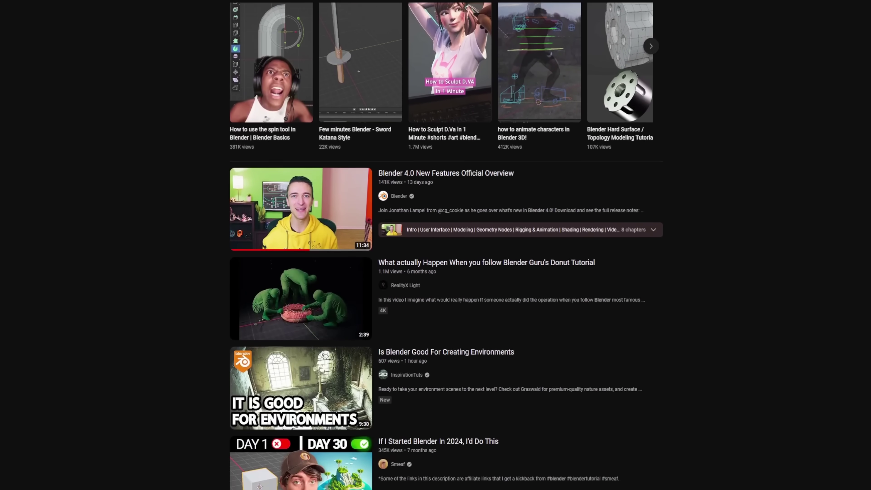
pyautogui.scroll(-8, 445, 245)
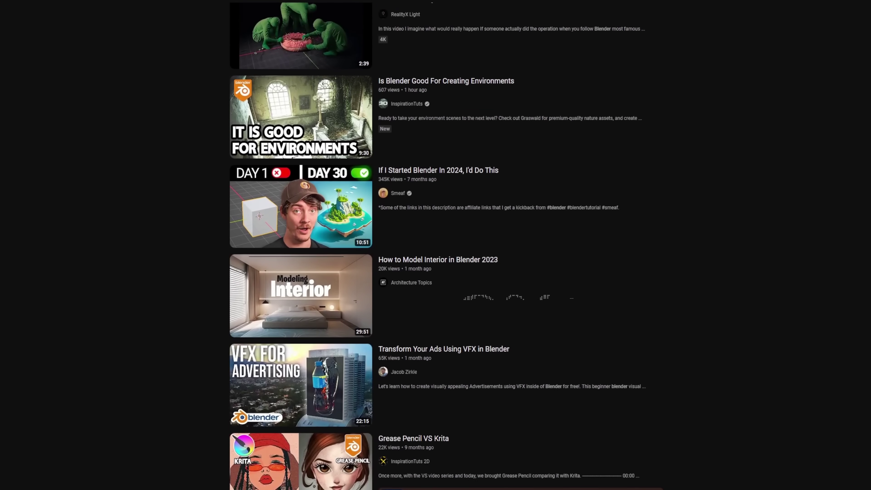
# Scroll down through the CG Cookie course catalogue.
pyautogui.scroll(-2, 445, 245)
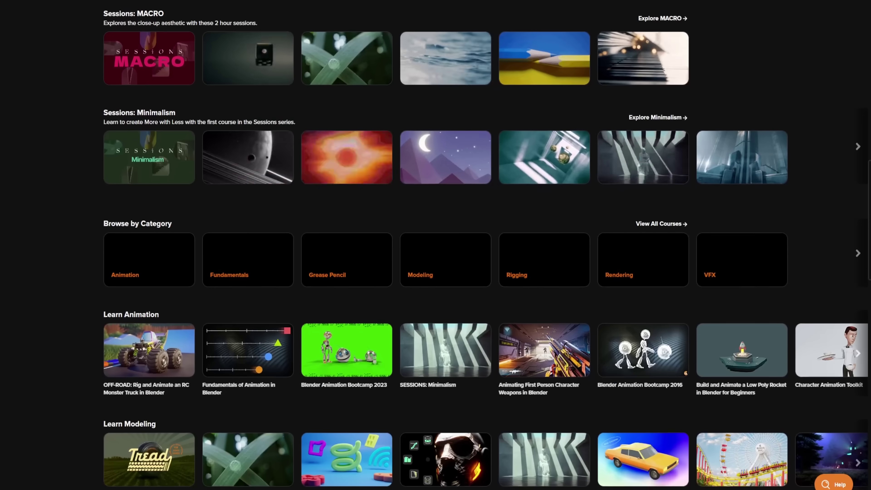
pyautogui.scroll(-2, 446, 245)
pyautogui.scroll(-3, 445, 244)
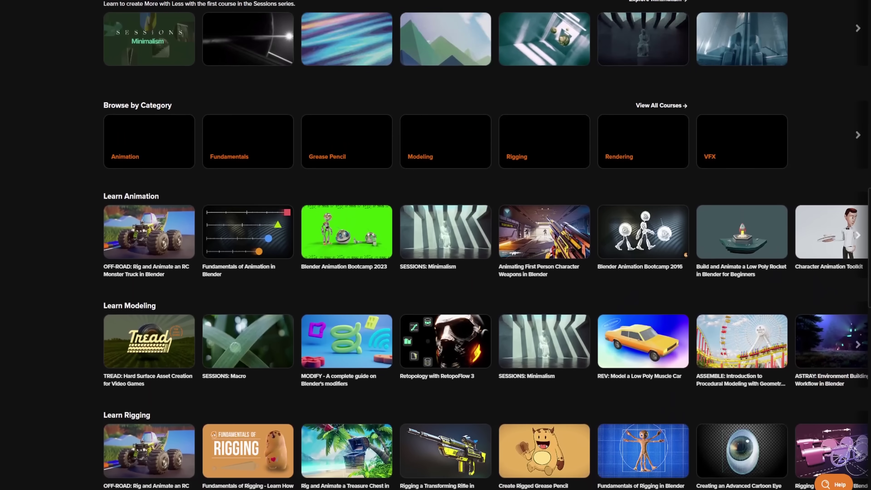
pyautogui.scroll(-3, 445, 245)
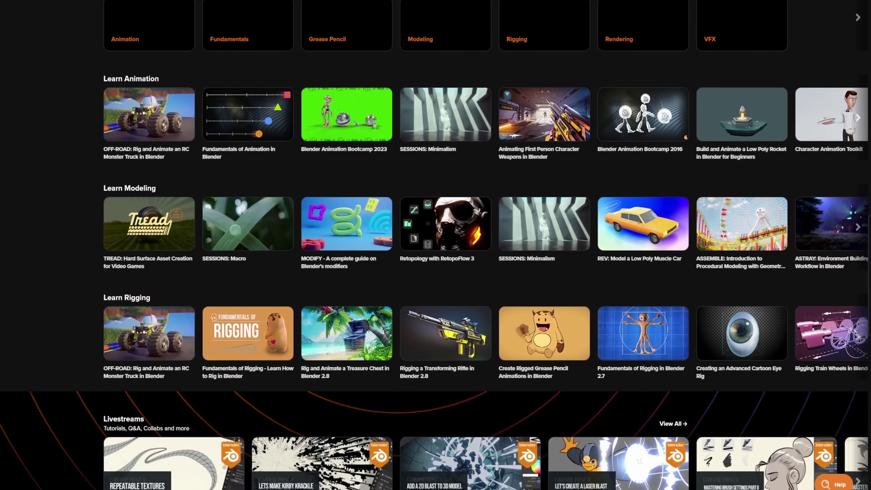
pyautogui.scroll(-2, 445, 245)
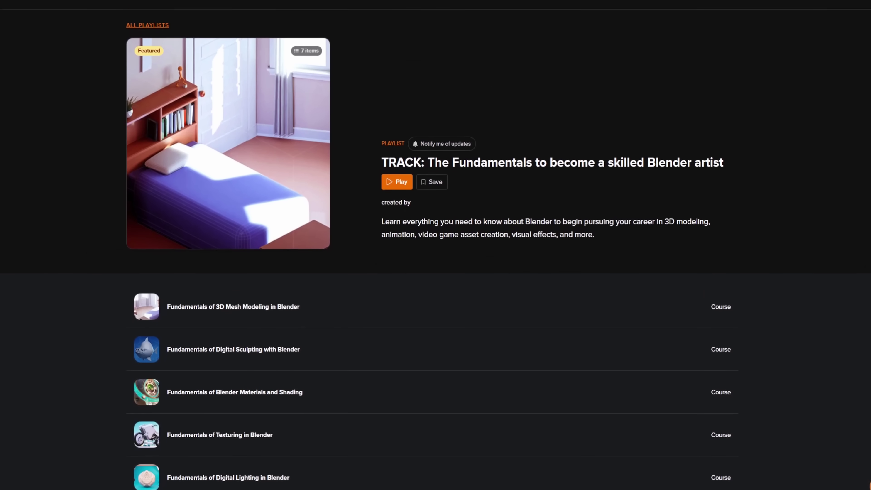
pyautogui.scroll(-1, 446, 245)
pyautogui.scroll(-2, 446, 245)
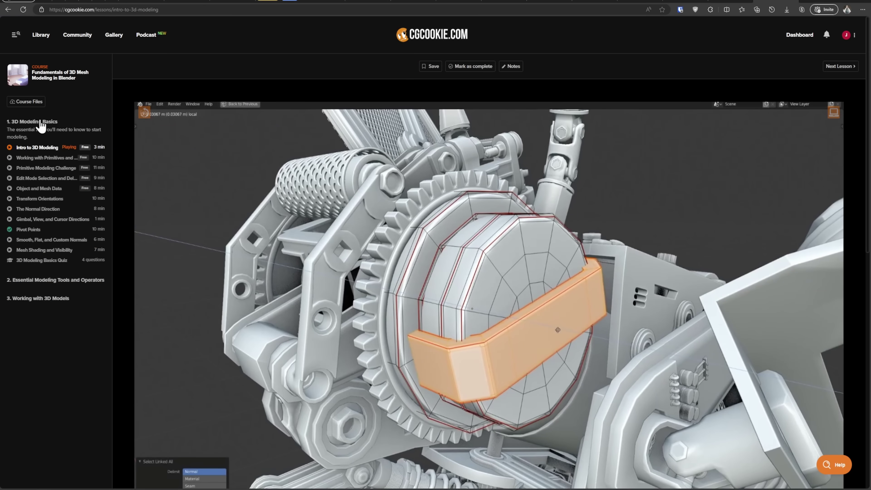
# Expand the 3D Modeling Basics, Essential Modeling Tools and Working with 3D Models chapters.
pyautogui.click(35, 123)
pyautogui.click(33, 124)
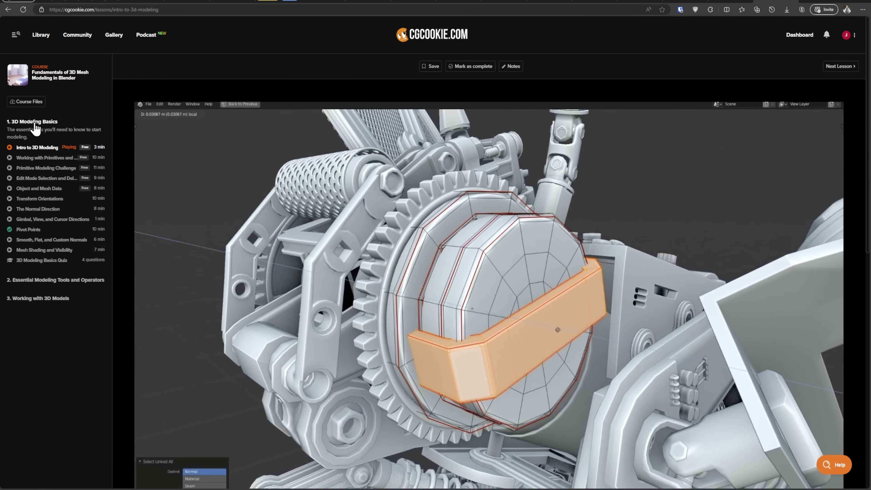
pyautogui.click(52, 280)
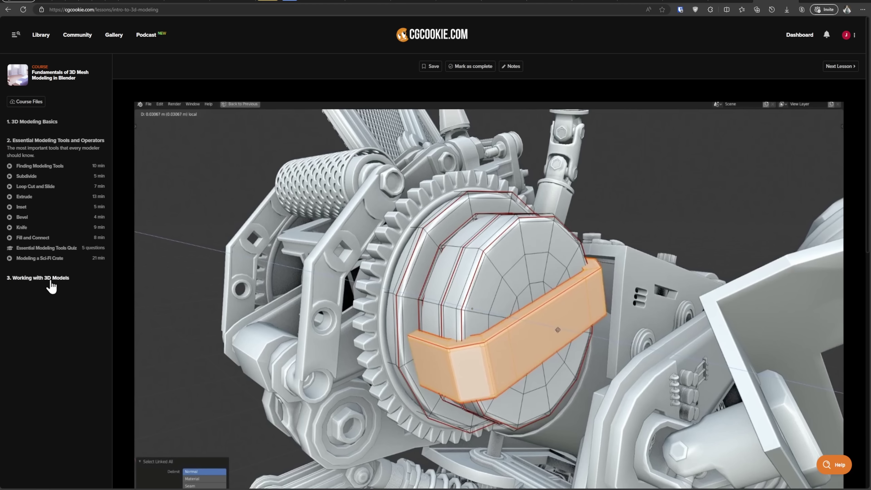
pyautogui.click(51, 280)
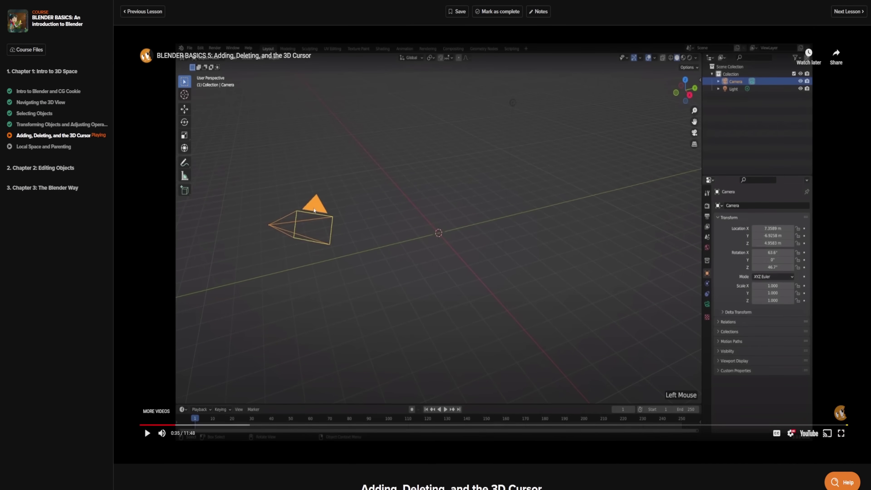
# Scroll the forum replies and open the thread about right-click selection.
pyautogui.scroll(-5, 492, 240)
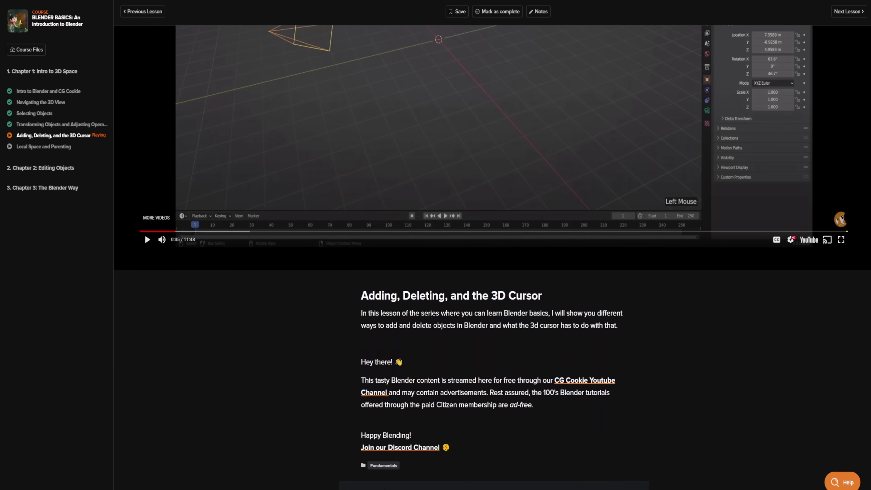
pyautogui.scroll(-4, 492, 240)
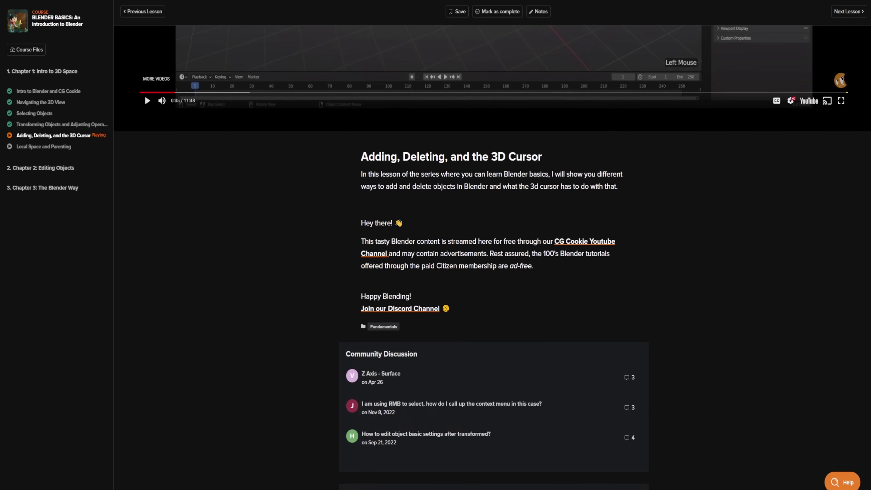
pyautogui.scroll(-1, 492, 240)
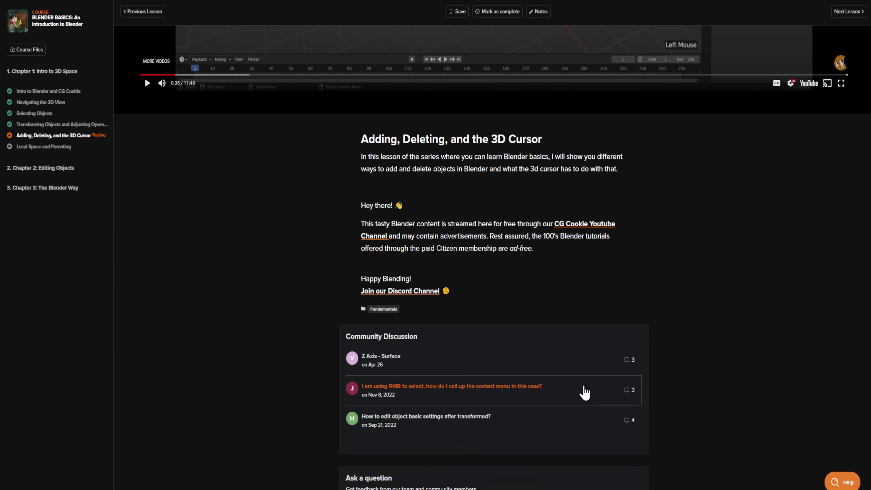
pyautogui.click(585, 391)
# Read down through the right-click selection thread and the Community topic list.
pyautogui.scroll(-3, 585, 391)
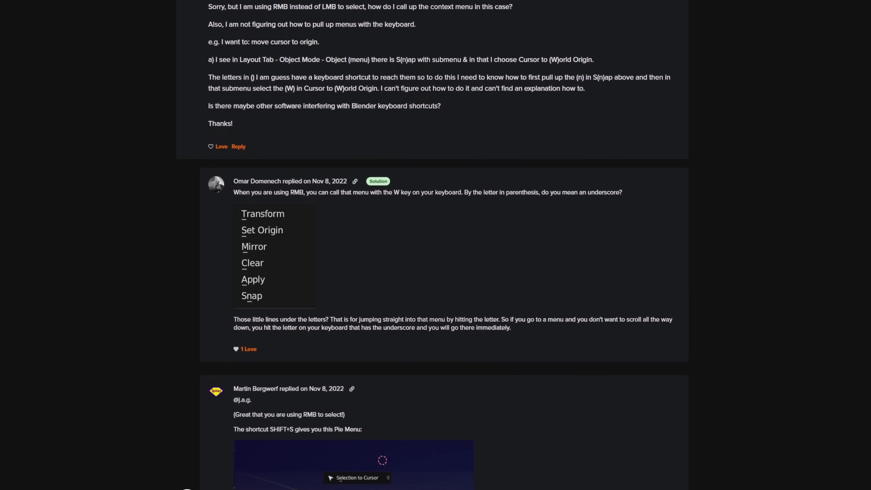
pyautogui.scroll(-3, 435, 240)
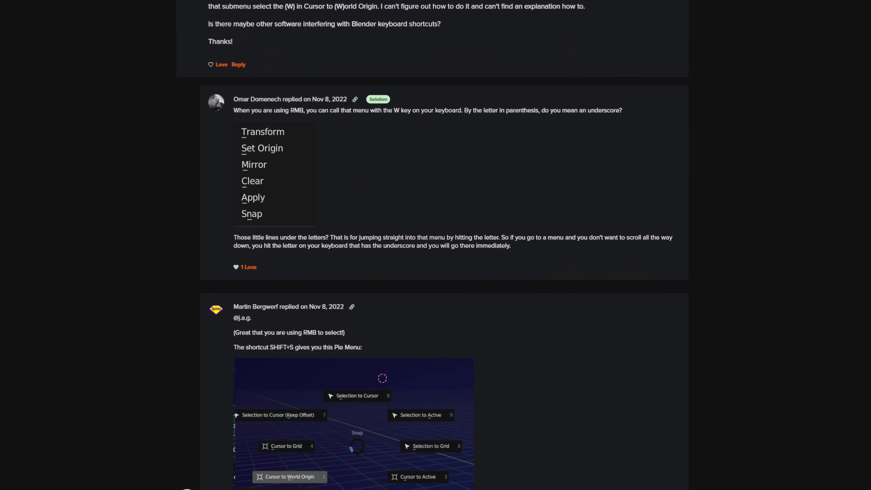
pyautogui.scroll(-3, 435, 240)
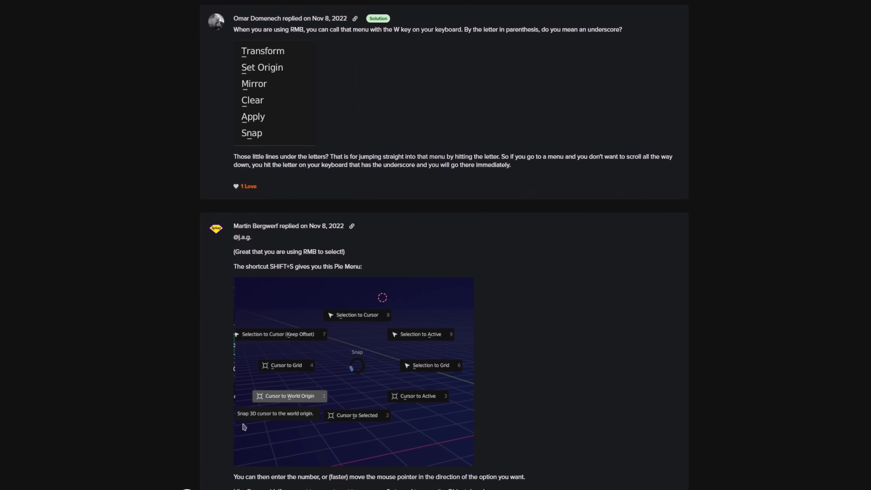
pyautogui.scroll(-2, 436, 240)
pyautogui.scroll(-1, 432, 240)
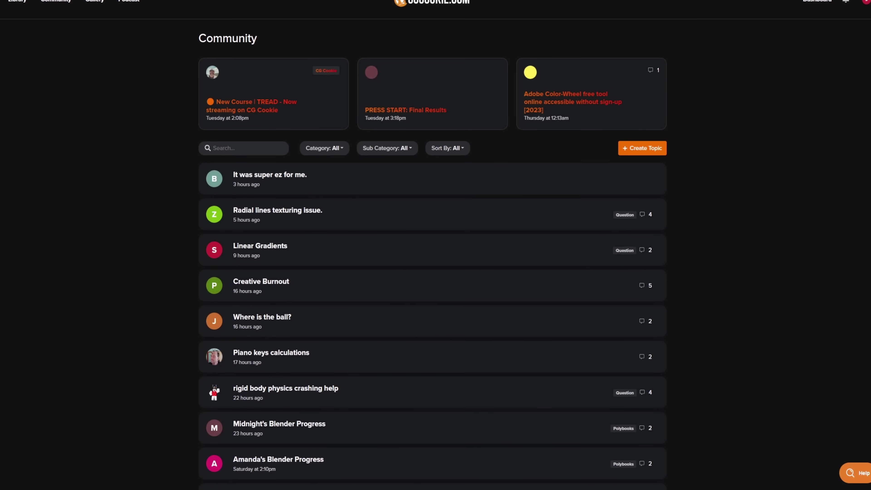
pyautogui.scroll(-2, 432, 240)
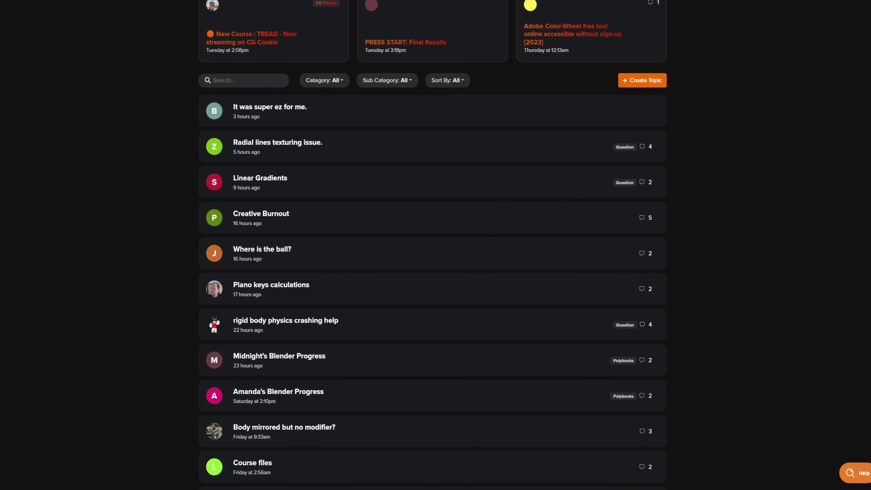
pyautogui.scroll(-2, 432, 240)
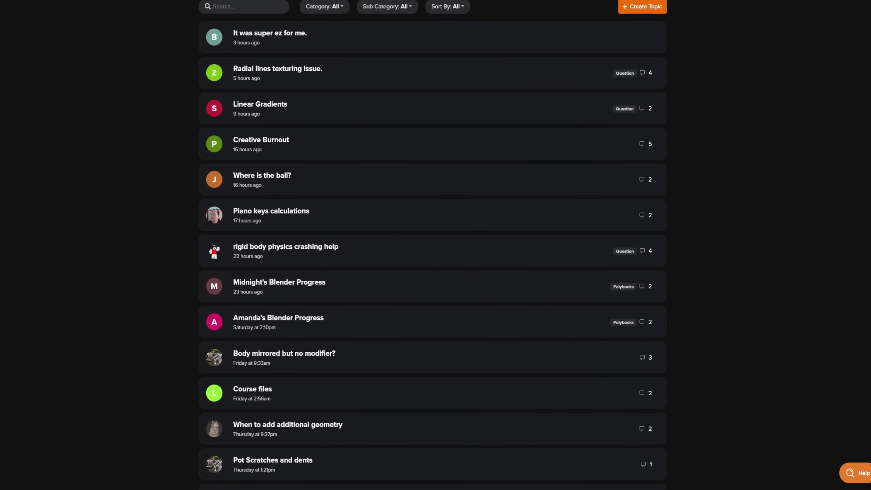
pyautogui.scroll(-2, 433, 240)
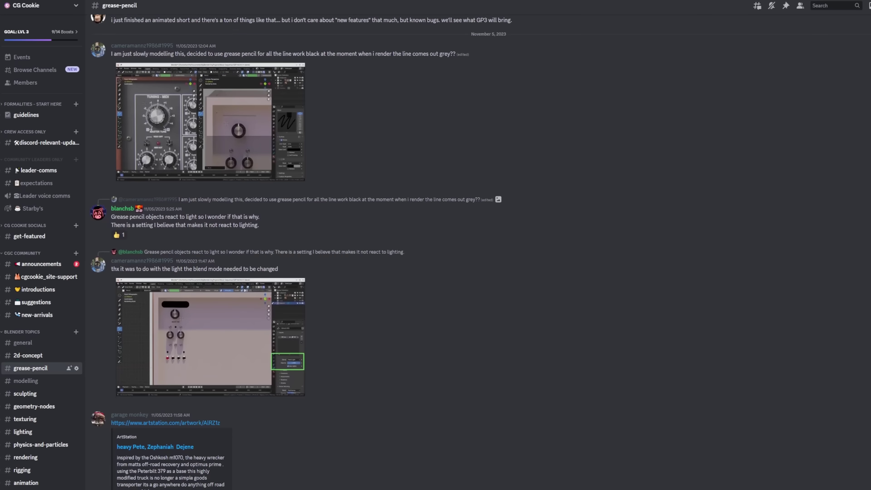
pyautogui.scroll(-3, 480, 247)
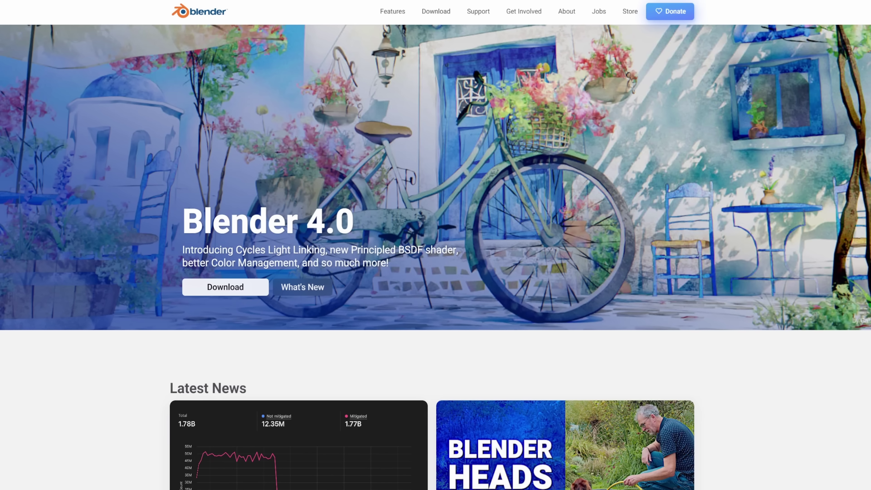
# Visit blender.org's Download, Requirements, Previous Versions, Long-term Support and Donate pages.
pyautogui.click(215, 290)
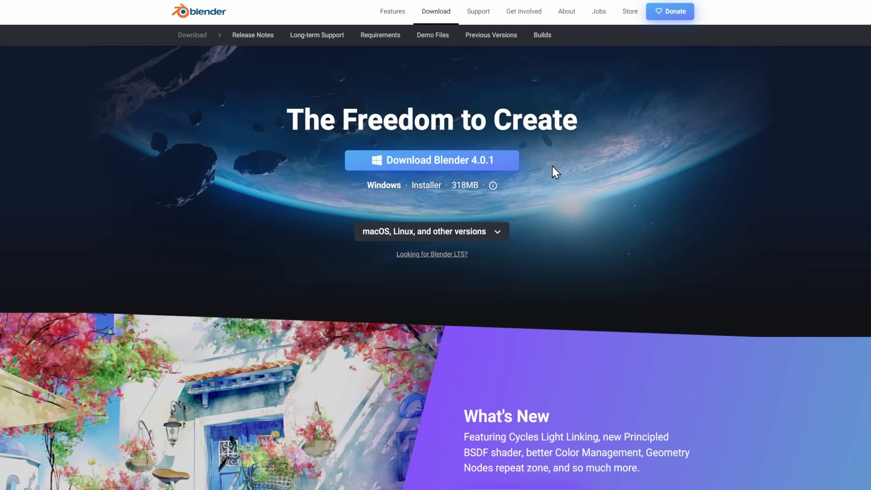
pyautogui.click(382, 36)
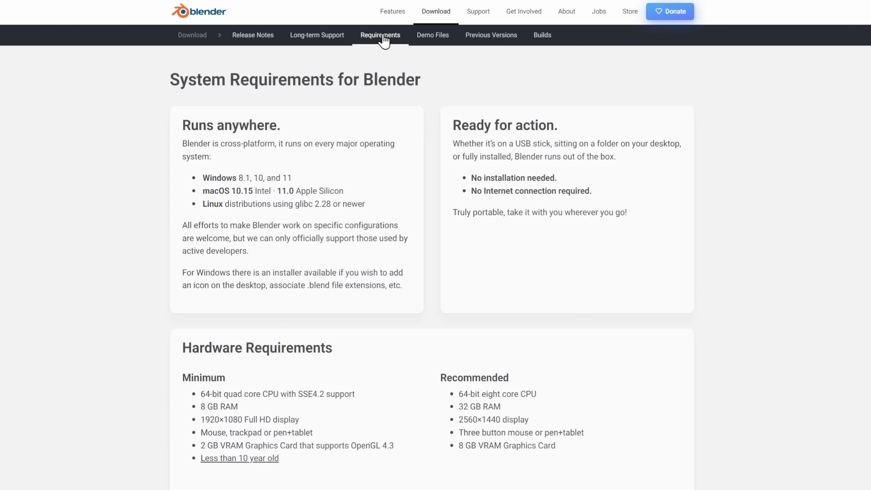
pyautogui.click(502, 44)
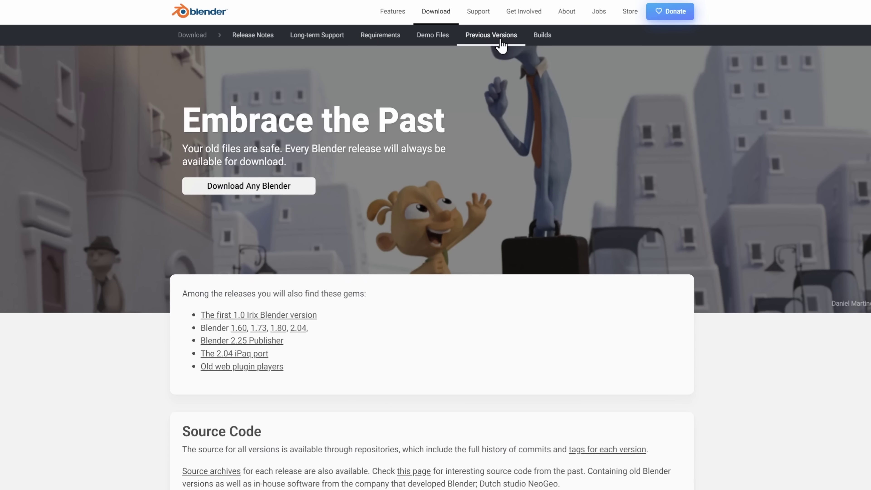
pyautogui.click(333, 41)
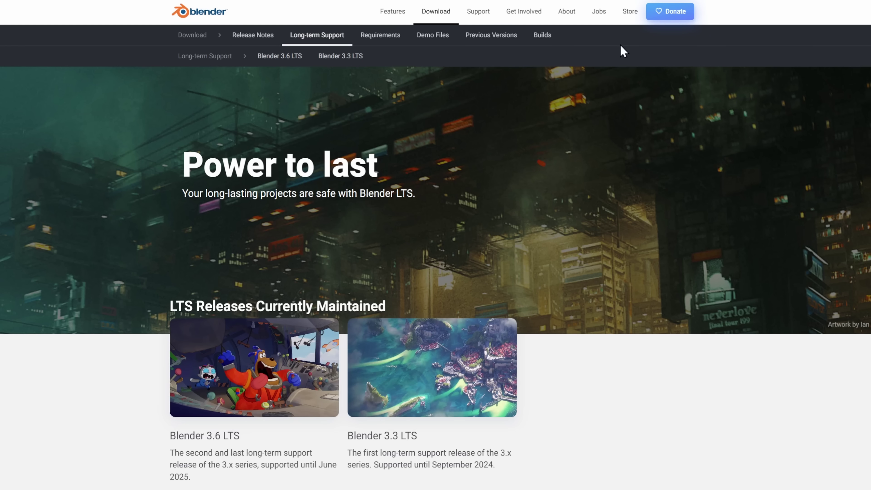
pyautogui.click(669, 16)
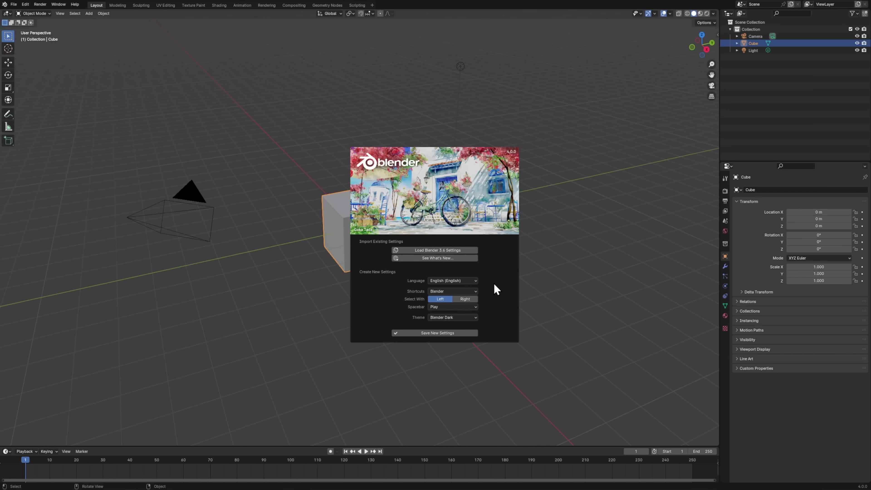
pyautogui.click(476, 281)
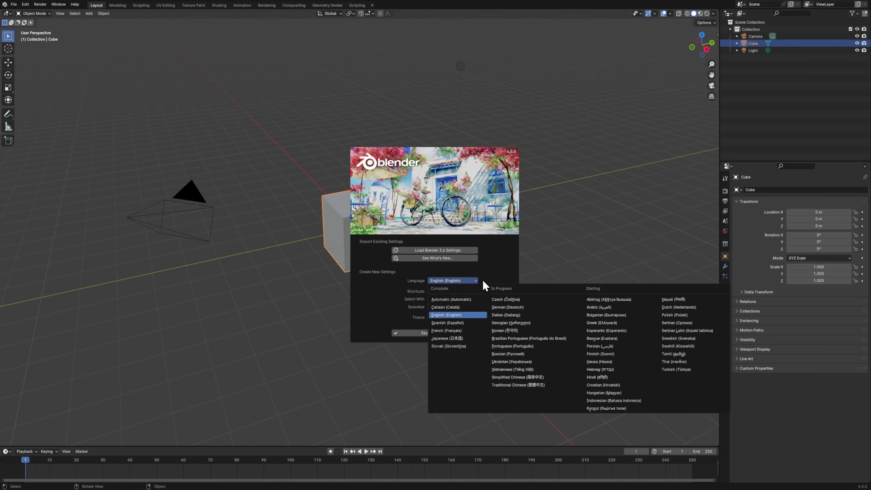
pyautogui.click(504, 281)
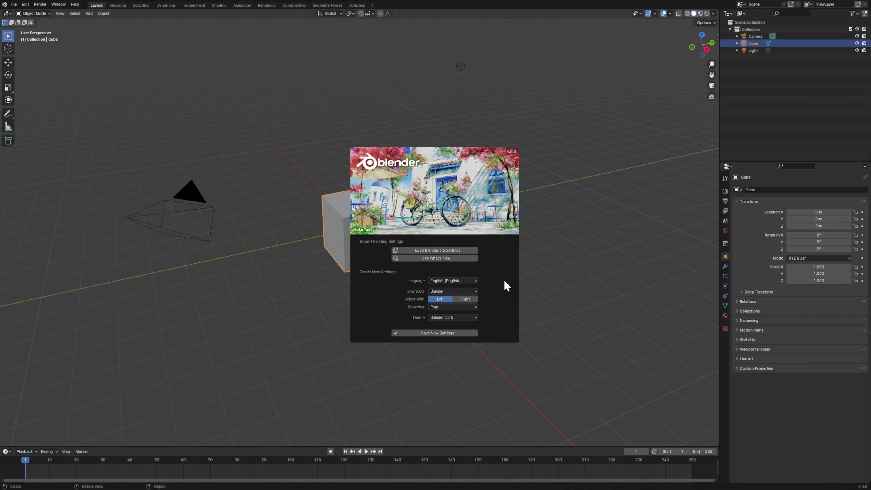
pyautogui.click(470, 290)
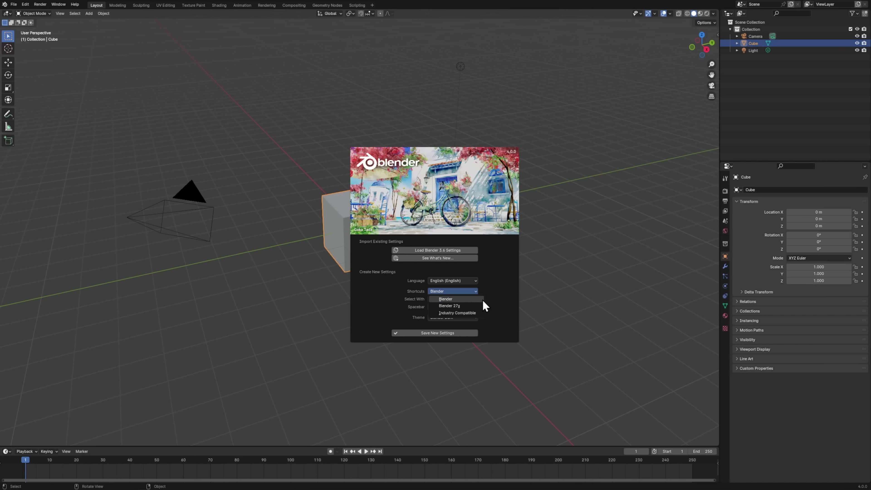
pyautogui.click(504, 296)
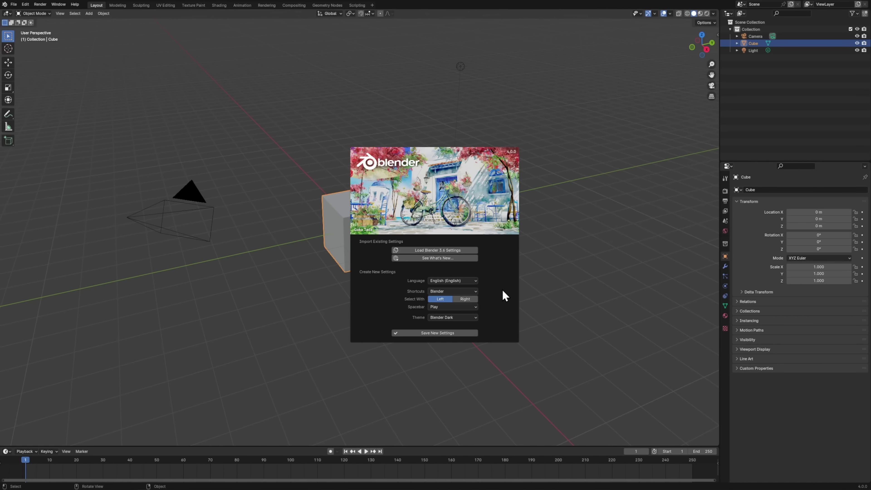
pyautogui.click(477, 307)
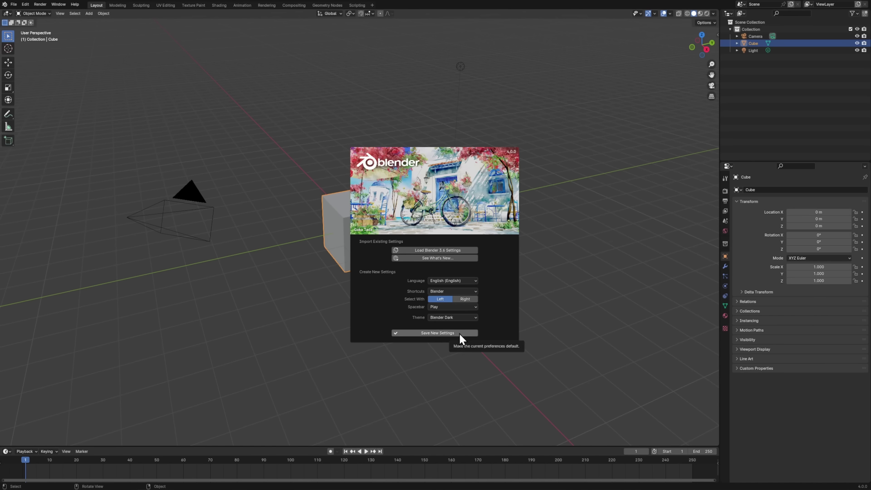
# Save the new first-run settings and close the splash to reveal the default cube scene.
pyautogui.click(459, 334)
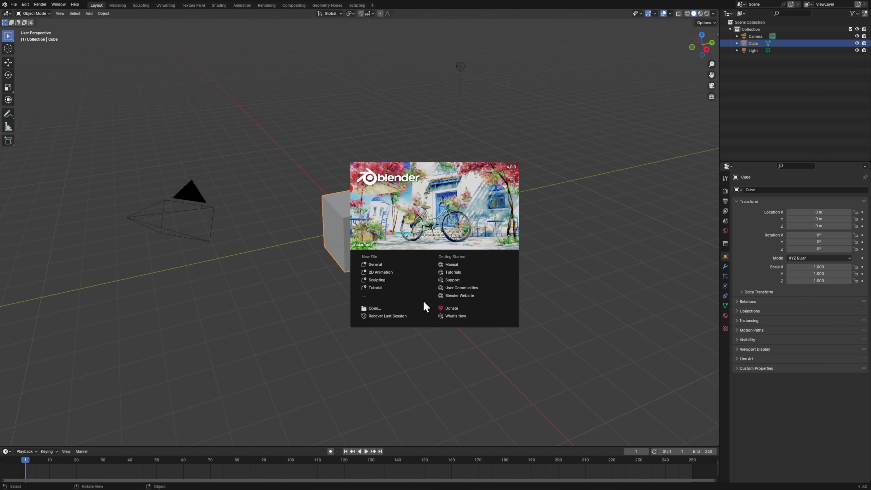
pyautogui.click(512, 173)
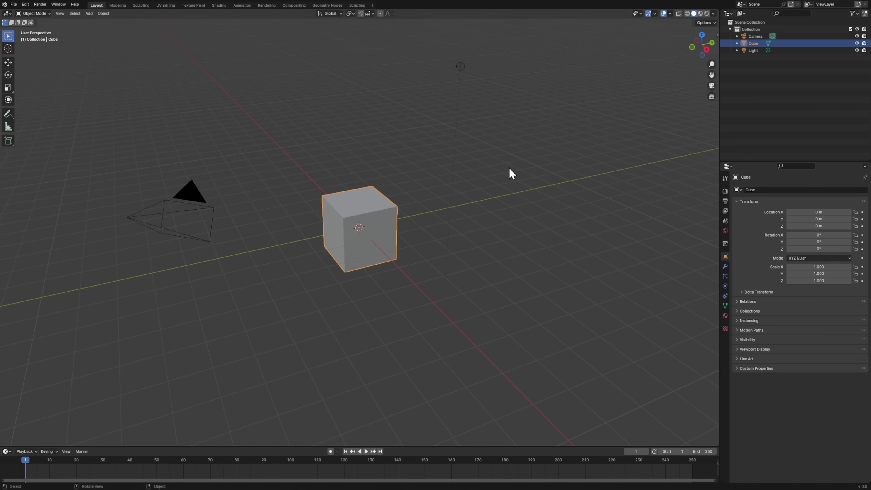
pyautogui.click(26, 4)
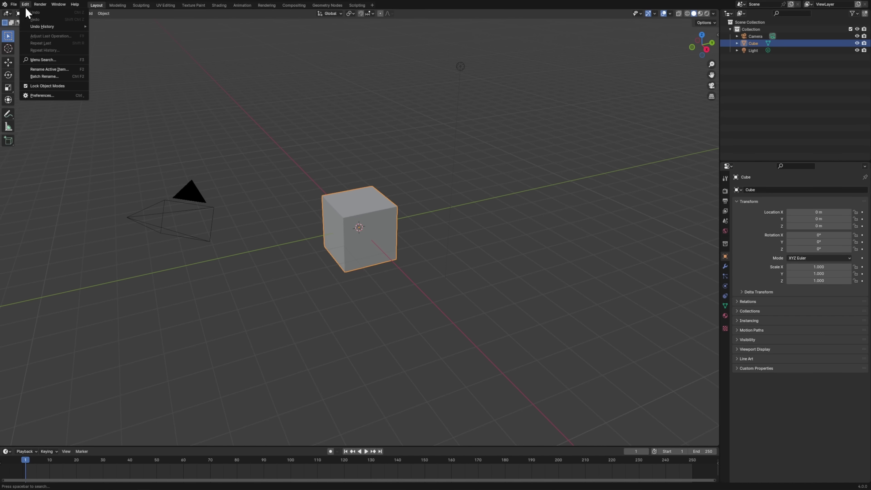
# Set the interface Resolution Scale to 1.5 in Preferences.
pyautogui.click(48, 97)
pyautogui.click(169, 22)
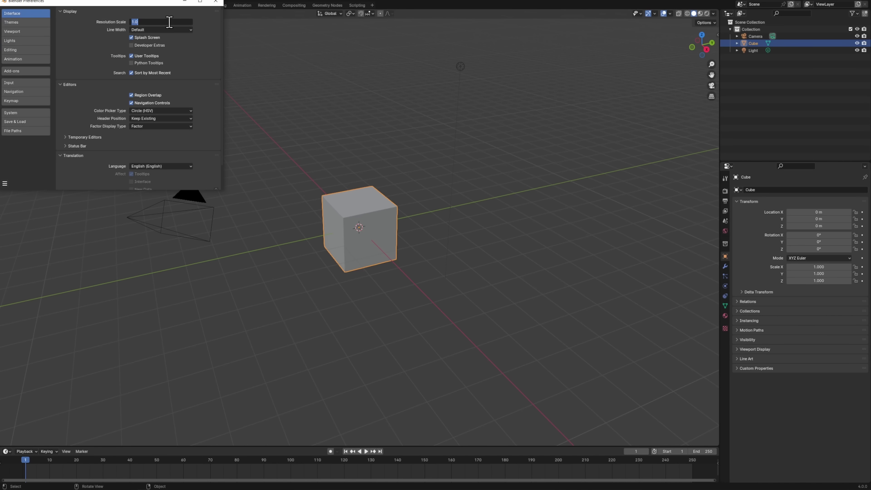
pyautogui.write('1.5')
pyautogui.press('Return')
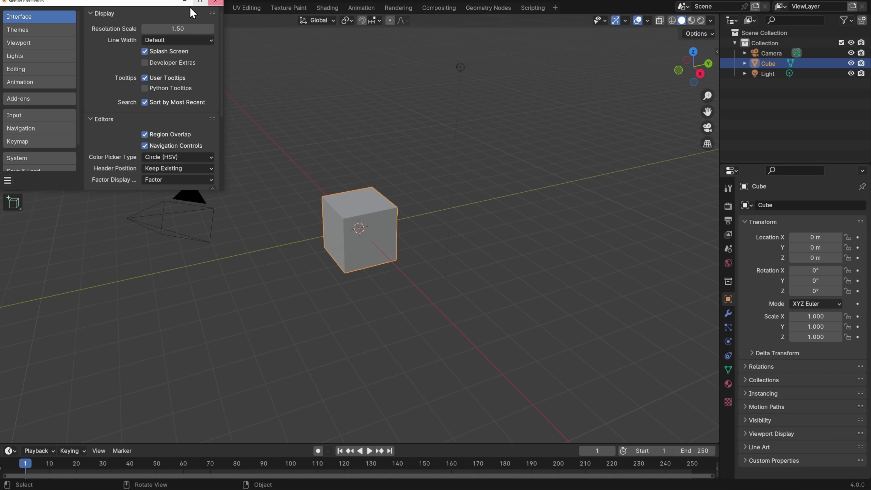
# Enable the Screencast Keys add-on, found by searching 'scre', and close Preferences.
pyautogui.click(56, 98)
pyautogui.click(204, 28)
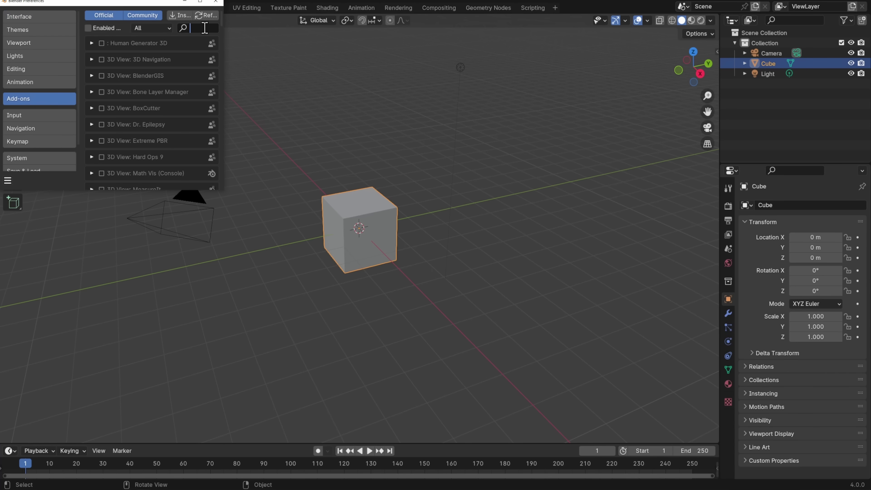
pyautogui.write('scre')
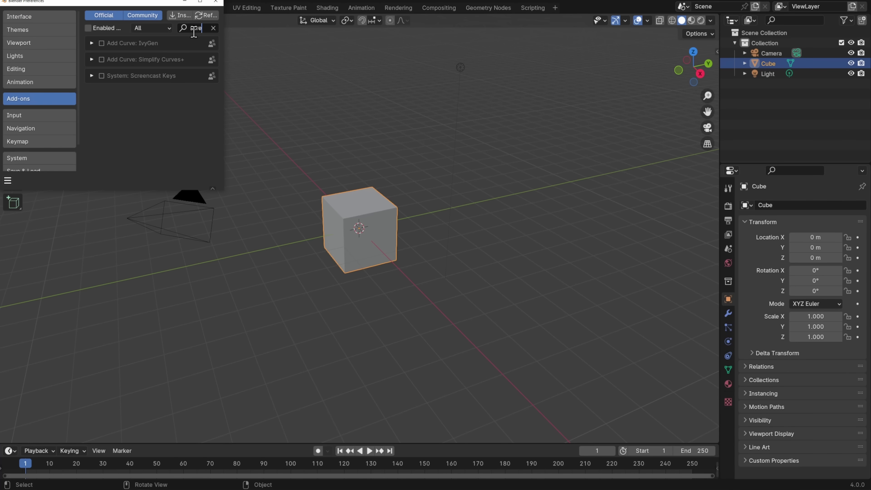
pyautogui.click(101, 76)
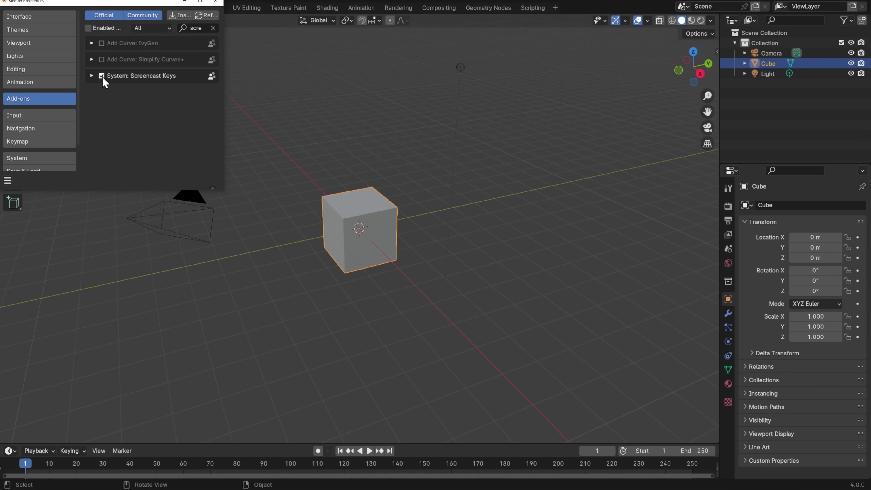
pyautogui.click(216, 2)
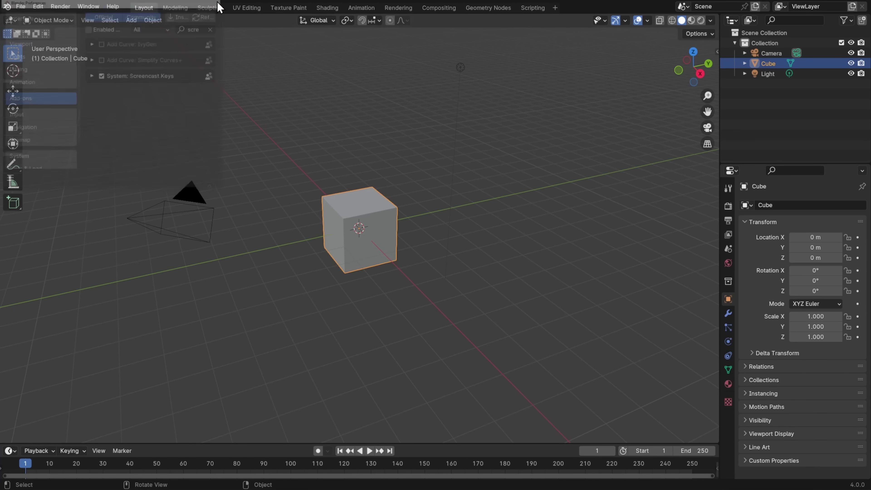